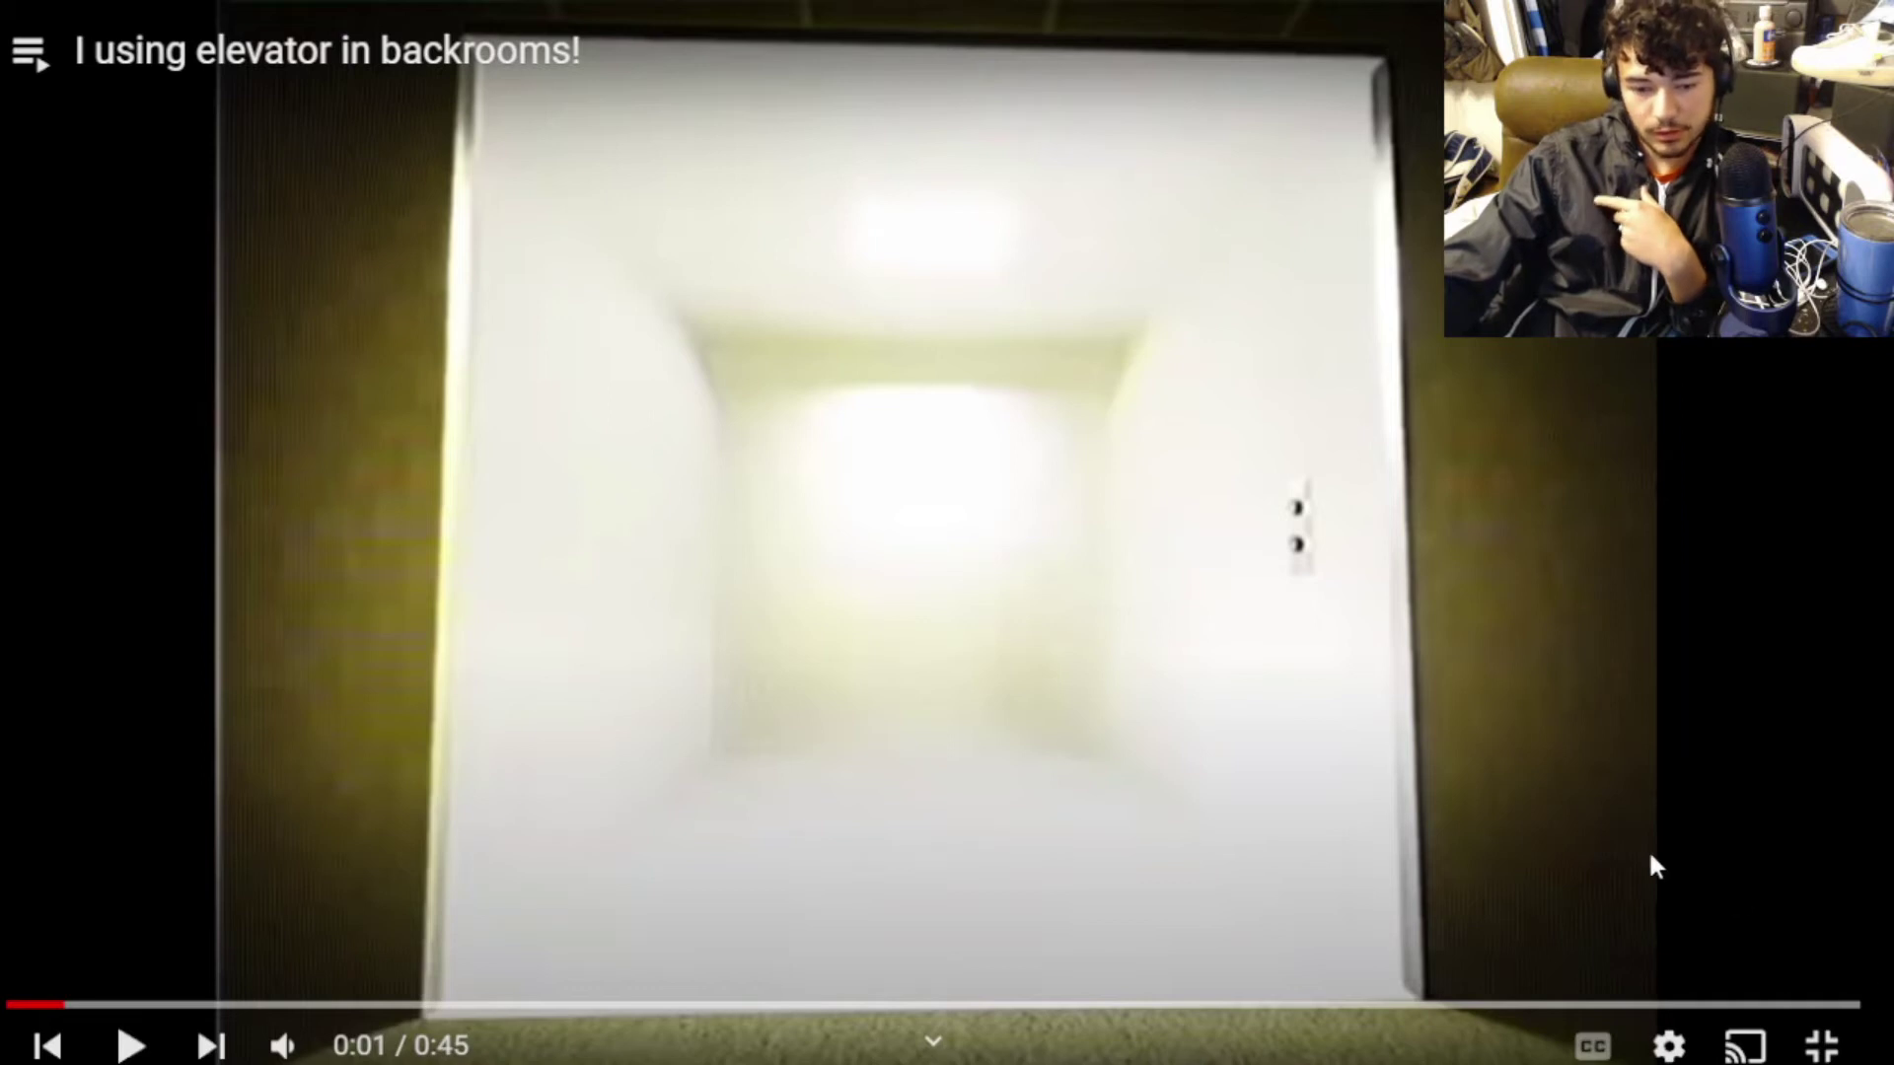
pyautogui.press('space')
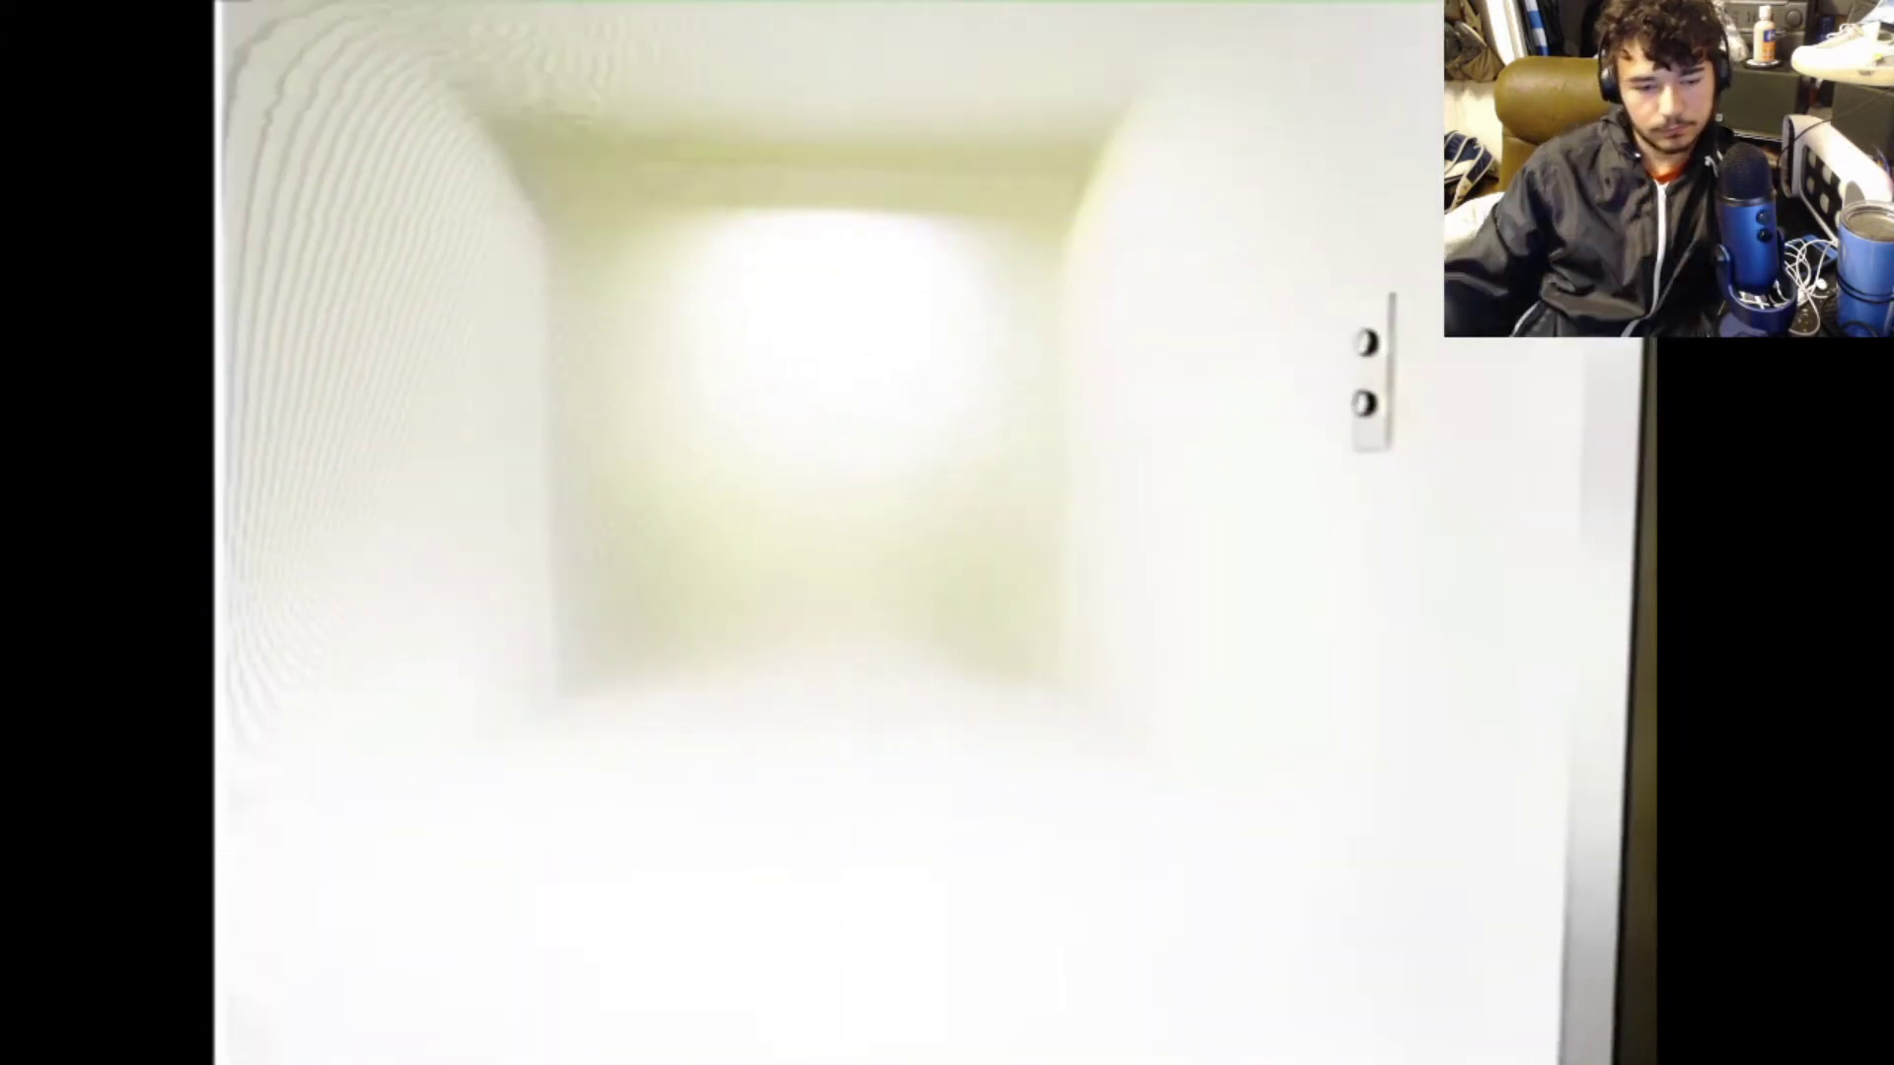